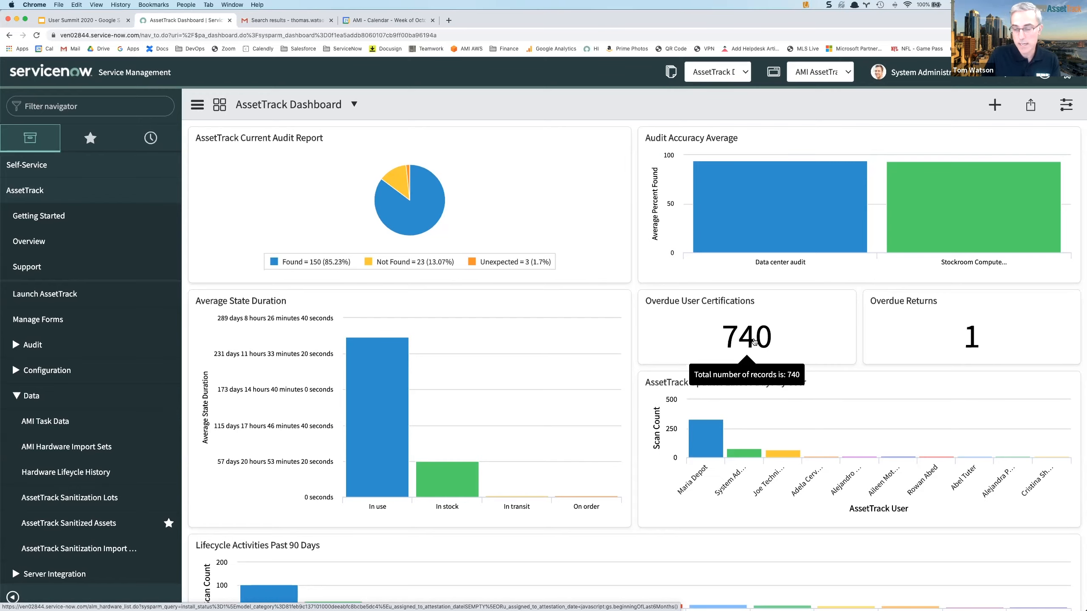
Open the Overdue User Certifications records from the dashboard and look through the assets and their assigned users.
click(754, 341)
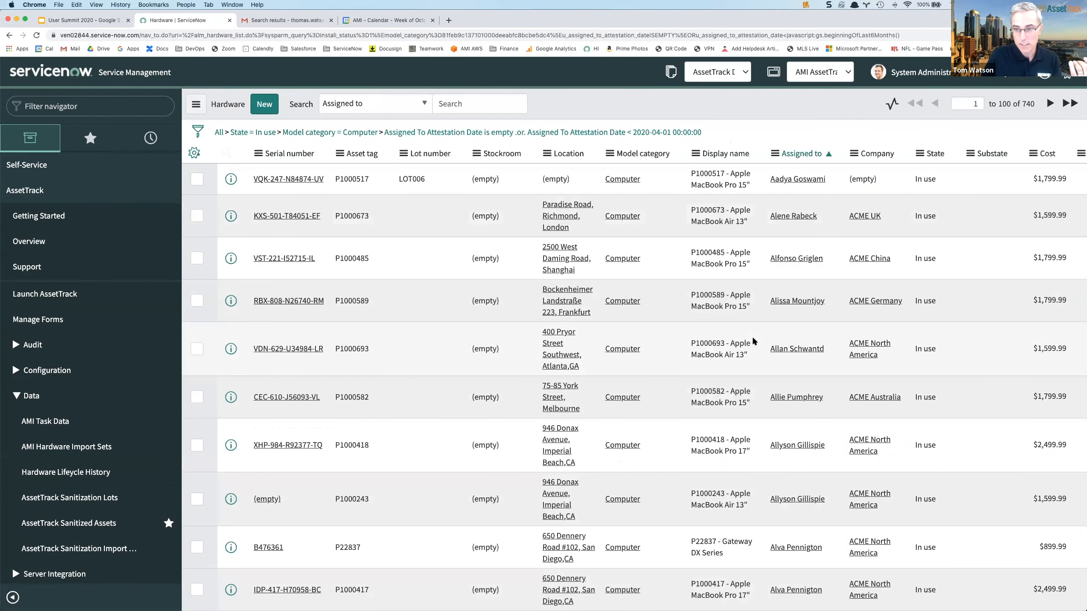
scroll(809, 377, down, 2)
scroll(809, 377, up, 1)
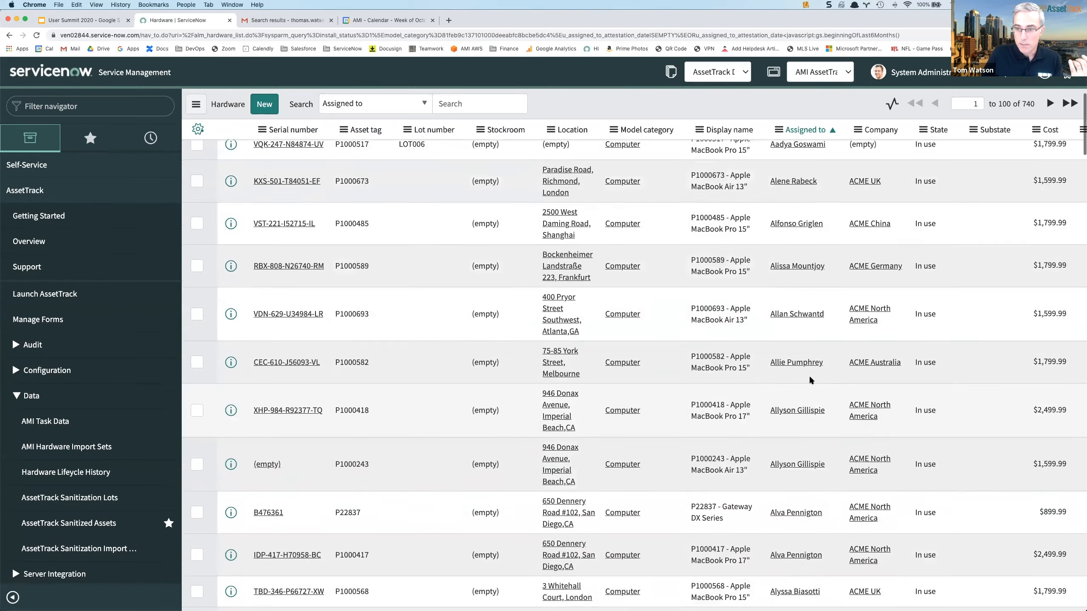
scroll(808, 375, up, 2)
scroll(685, 342, down, 3)
scroll(537, 306, up, 3)
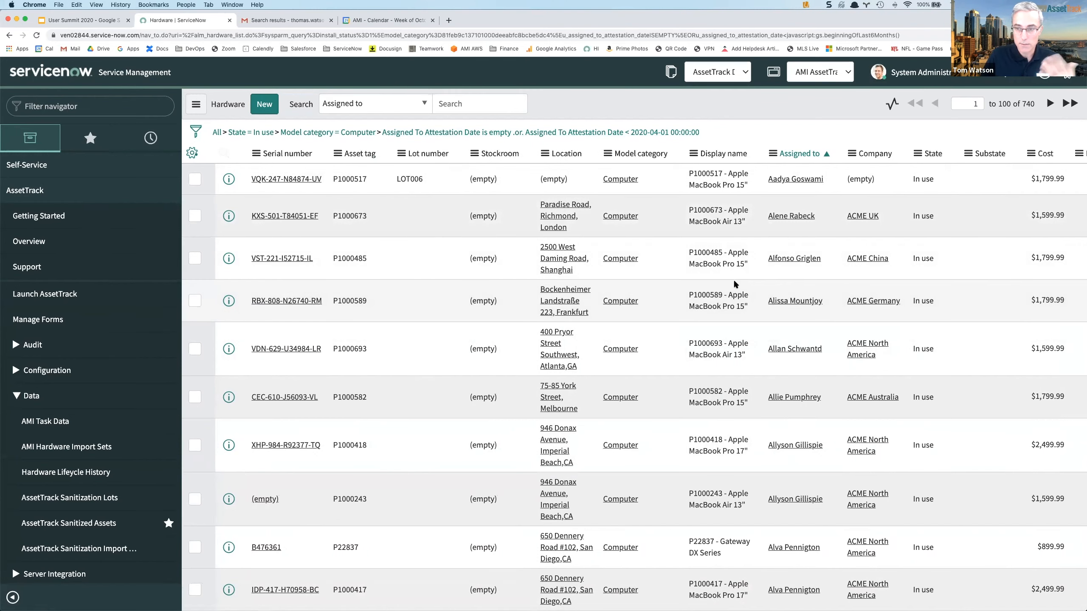
scroll(798, 323, down, 3)
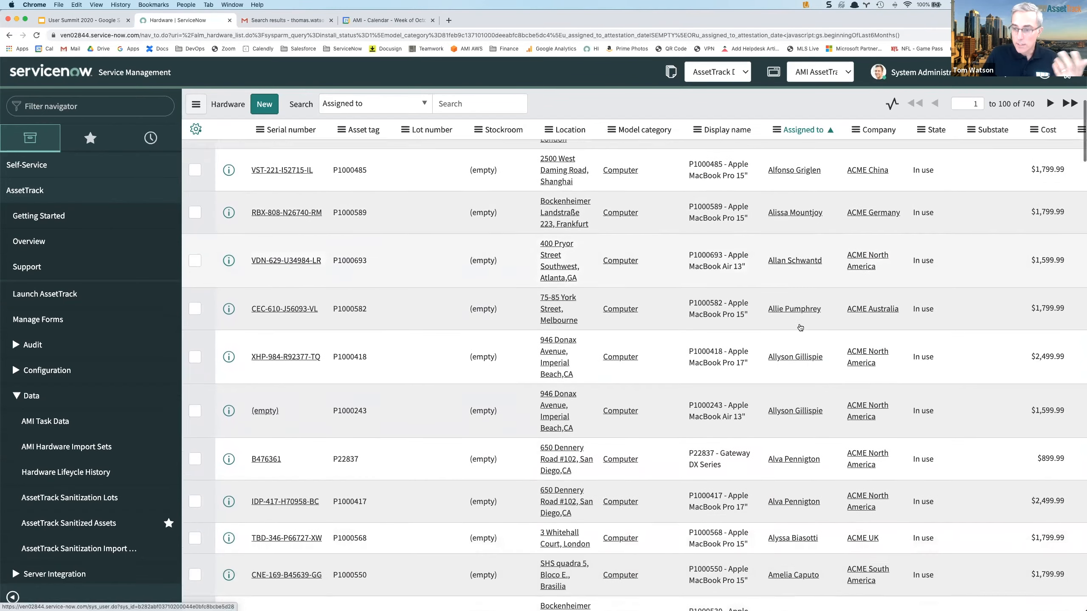
scroll(799, 324, down, 2)
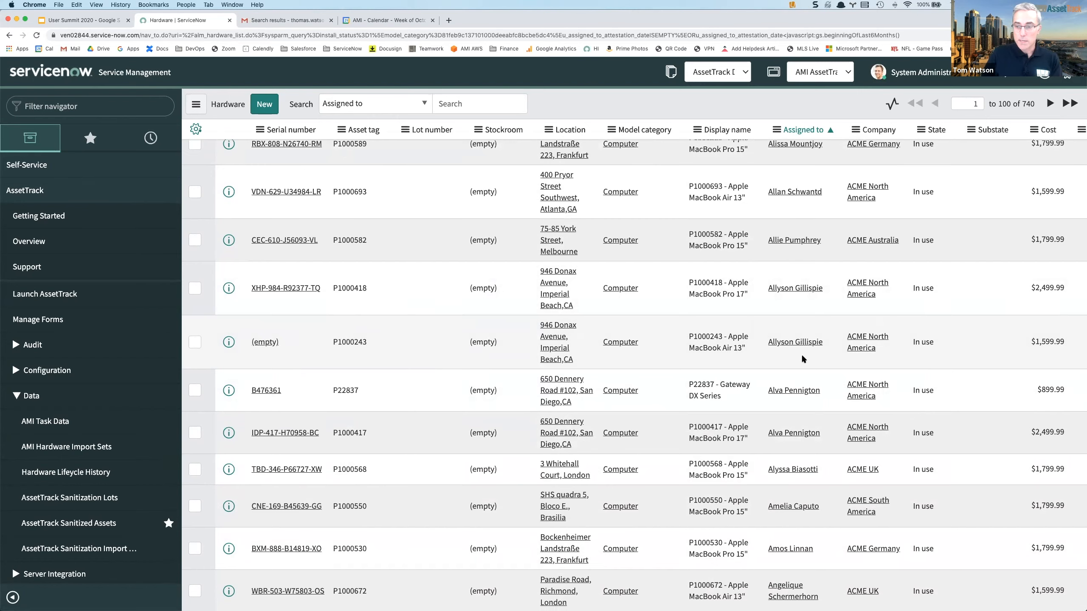
Copy the name of the user assigned to asset P1000243 and impersonate that user.
drag(833, 341, 766, 342)
key(ctrl+c)
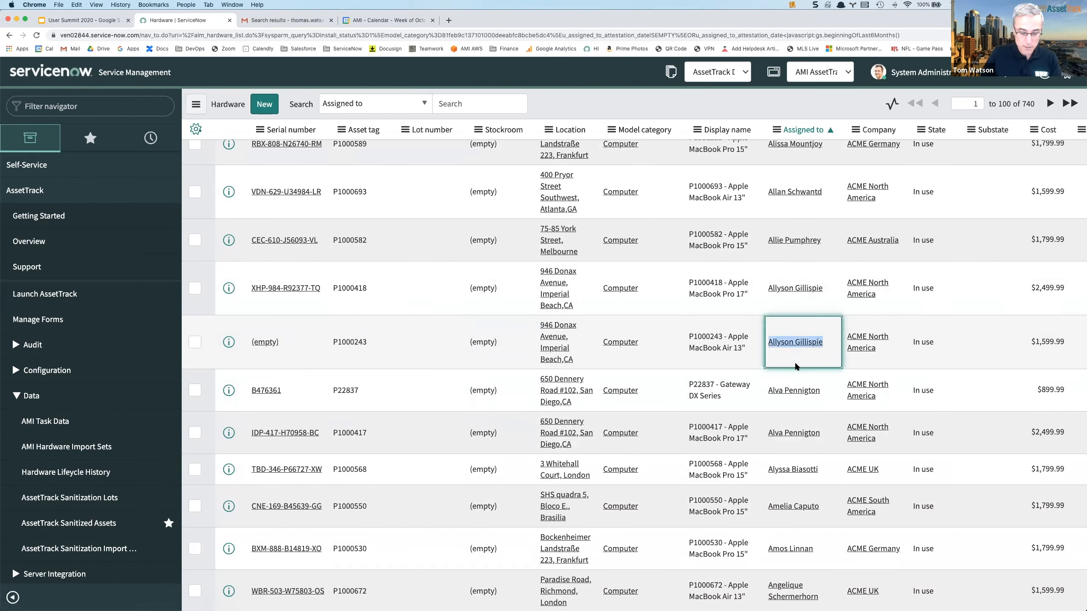
click(907, 72)
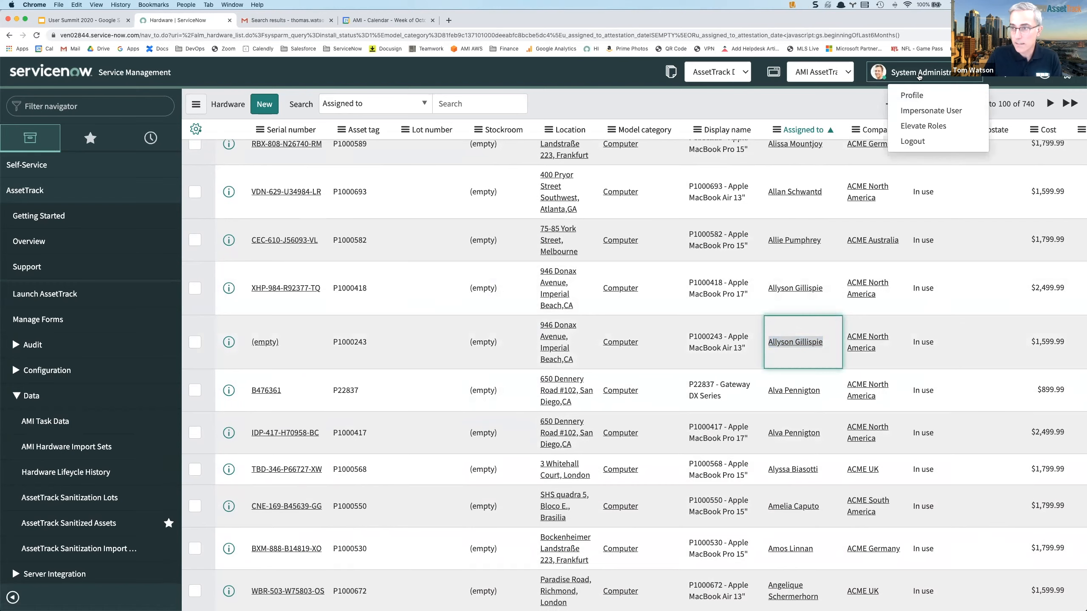
click(918, 111)
click(488, 121)
key(ctrl+v)
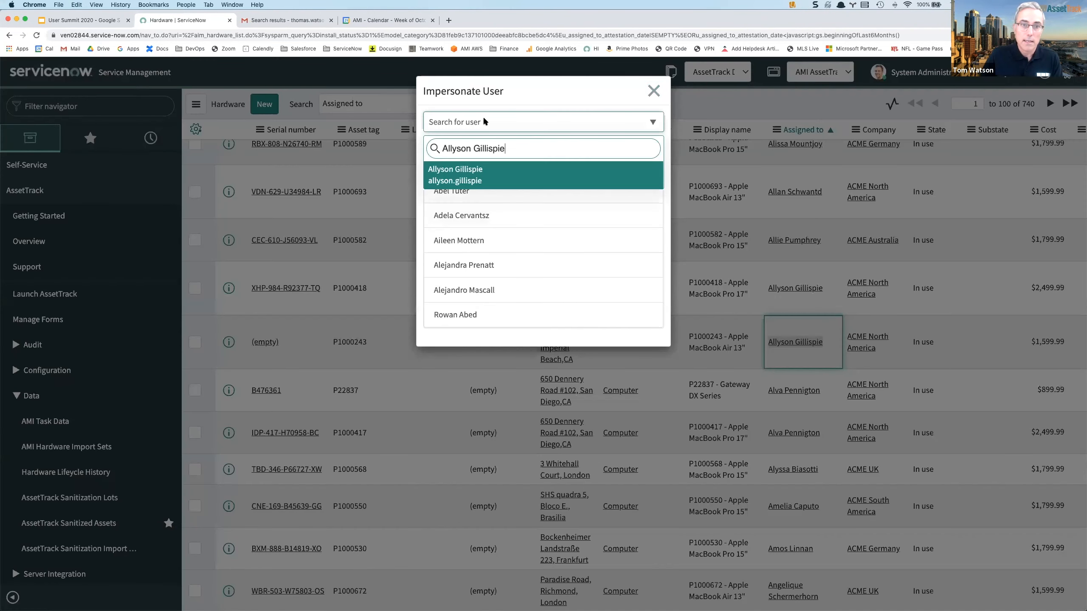
click(471, 172)
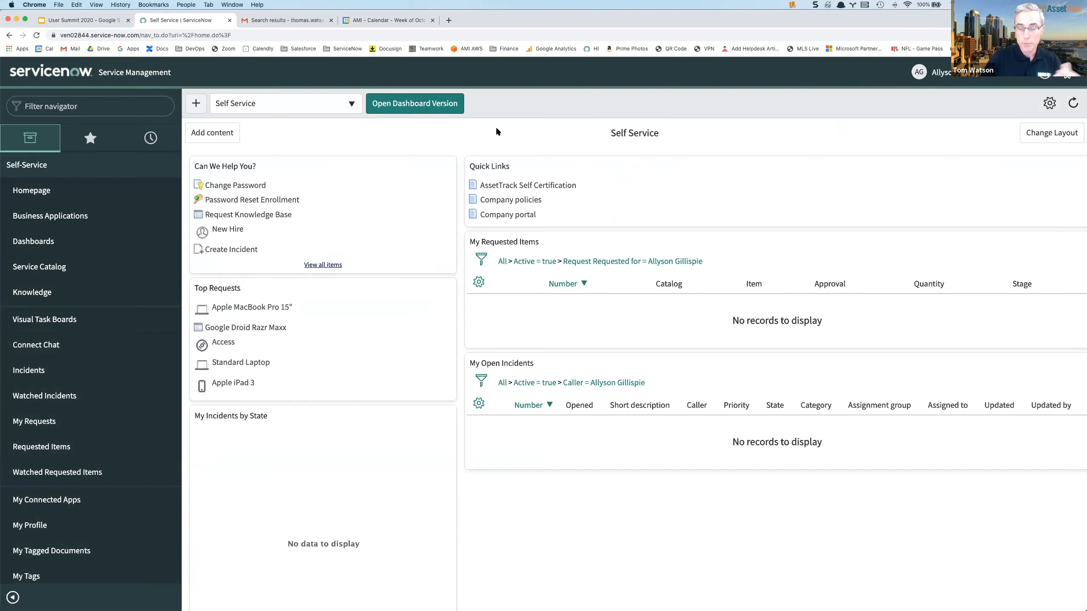
Open AssetTrack Self Certification and try to certify the listed assets without filling in the attestations.
click(517, 187)
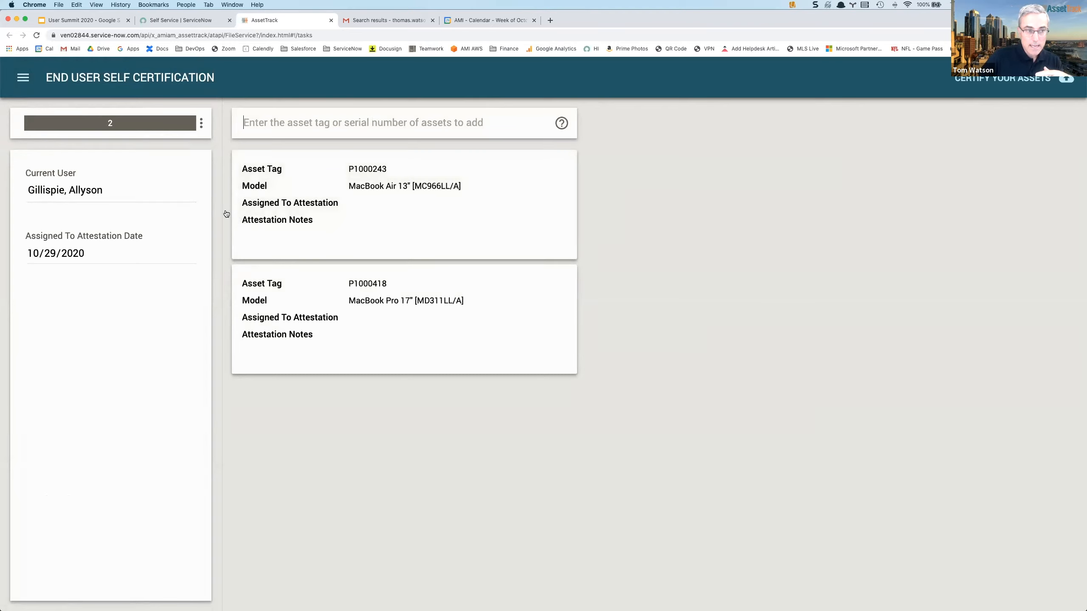
click(1066, 80)
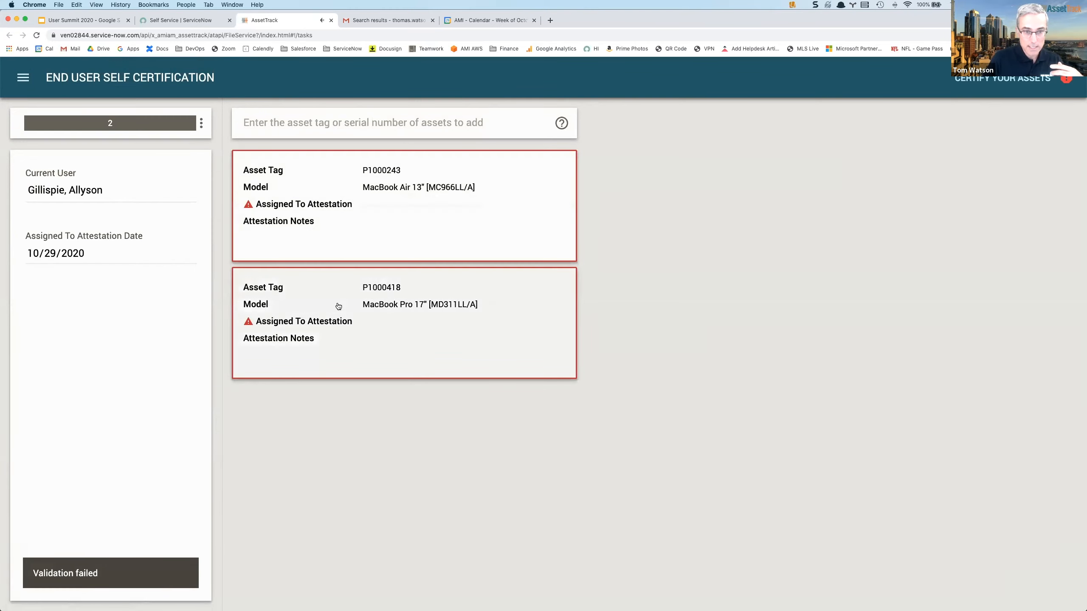
Set Assigned To Attestation to "I have this asset" for the MacBook Air 13" with asset tag P1000243.
click(361, 236)
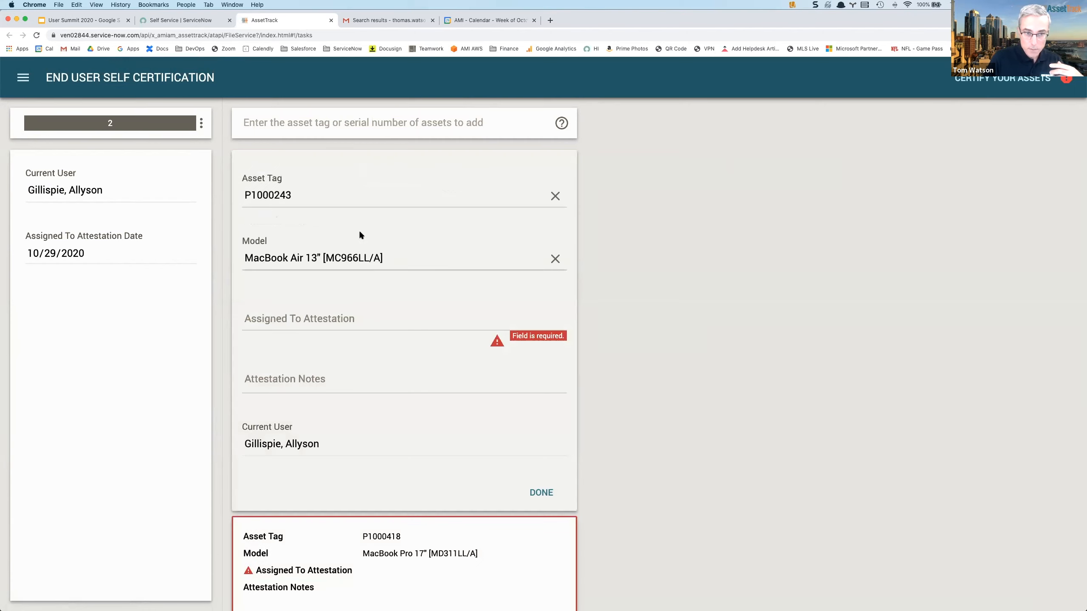
scroll(372, 266, down, 2)
click(325, 227)
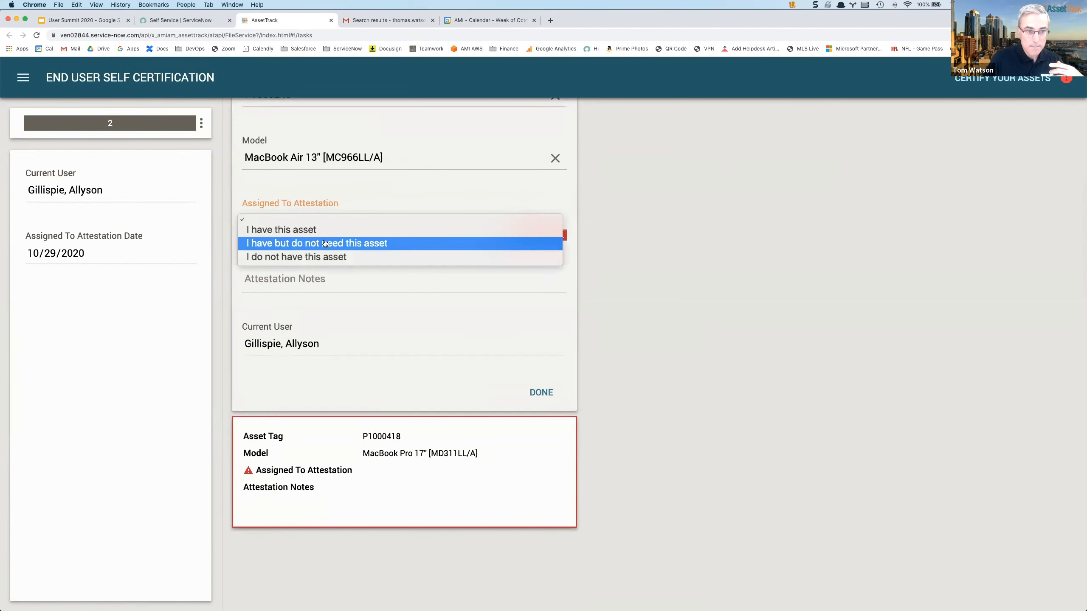
click(325, 231)
scroll(413, 316, down, 2)
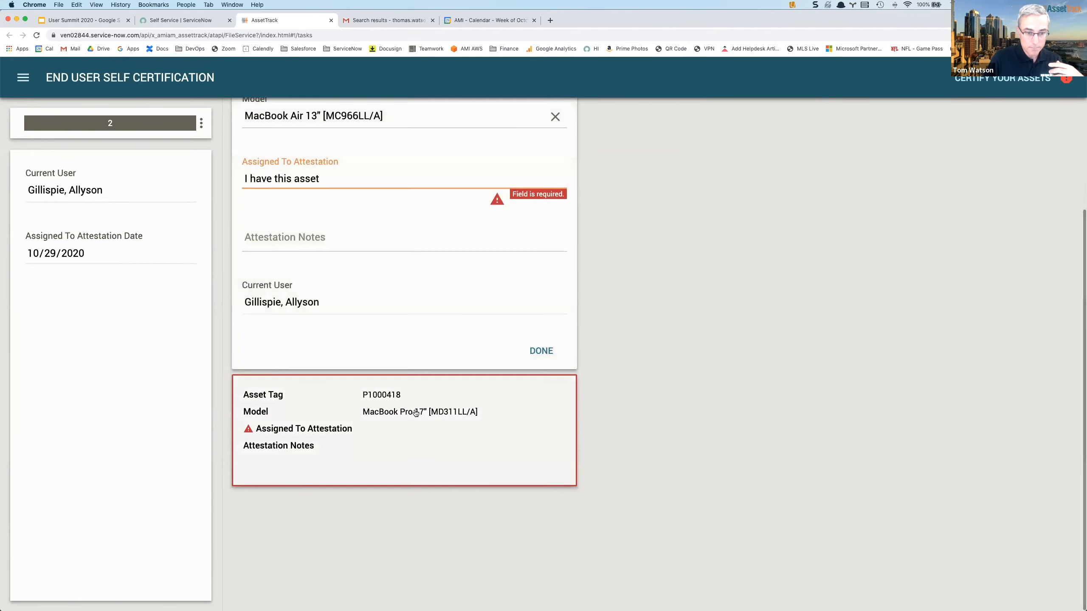
Set Assigned To Attestation to "I do not have this asset" for the MacBook Pro 17" with asset tag P1000418.
click(409, 417)
click(364, 302)
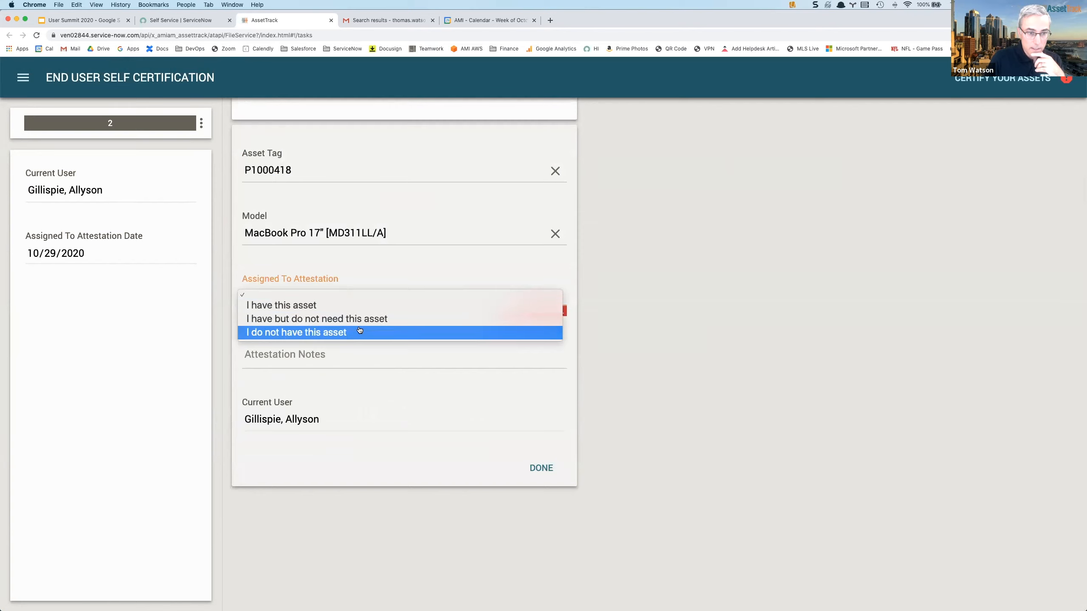
click(360, 330)
click(359, 302)
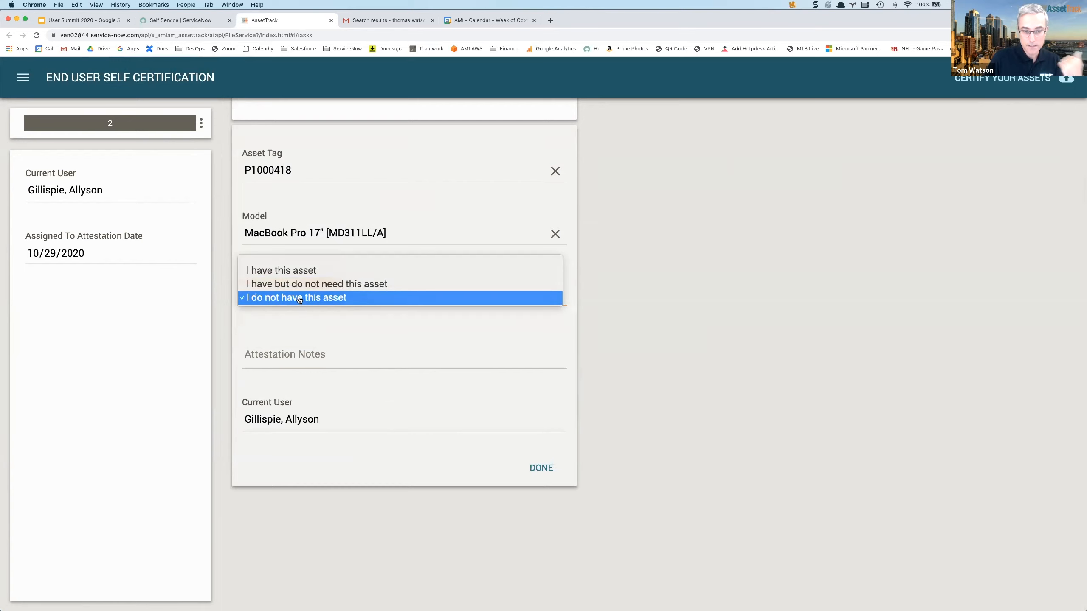
click(299, 300)
Add the attestation note "I've never had this asset before. This is clearly a mistake!" to P1000418, upload the certification and leave the form.
click(305, 359)
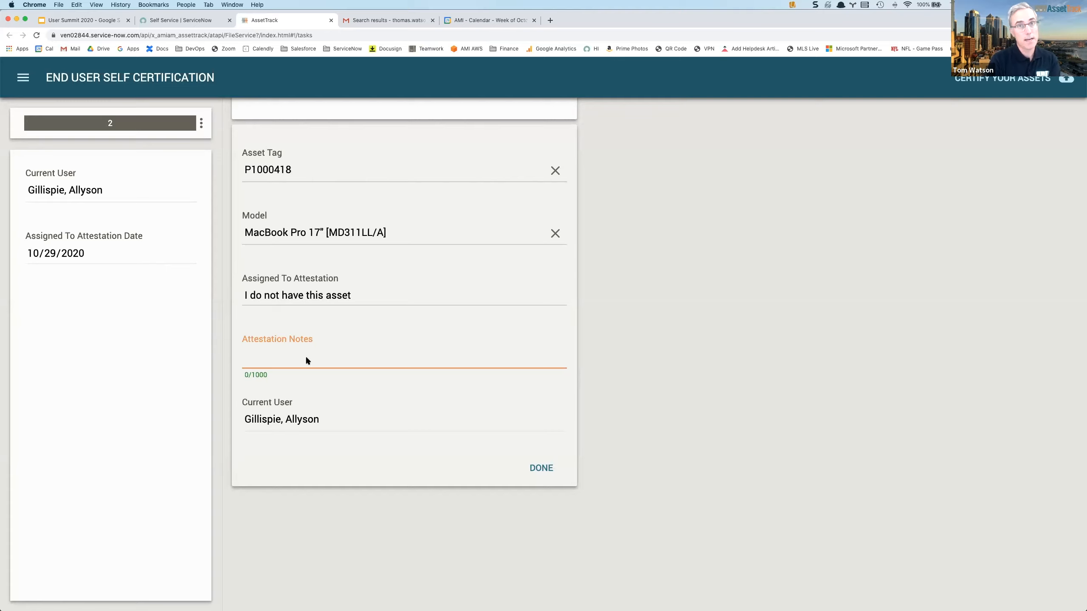
text(I')
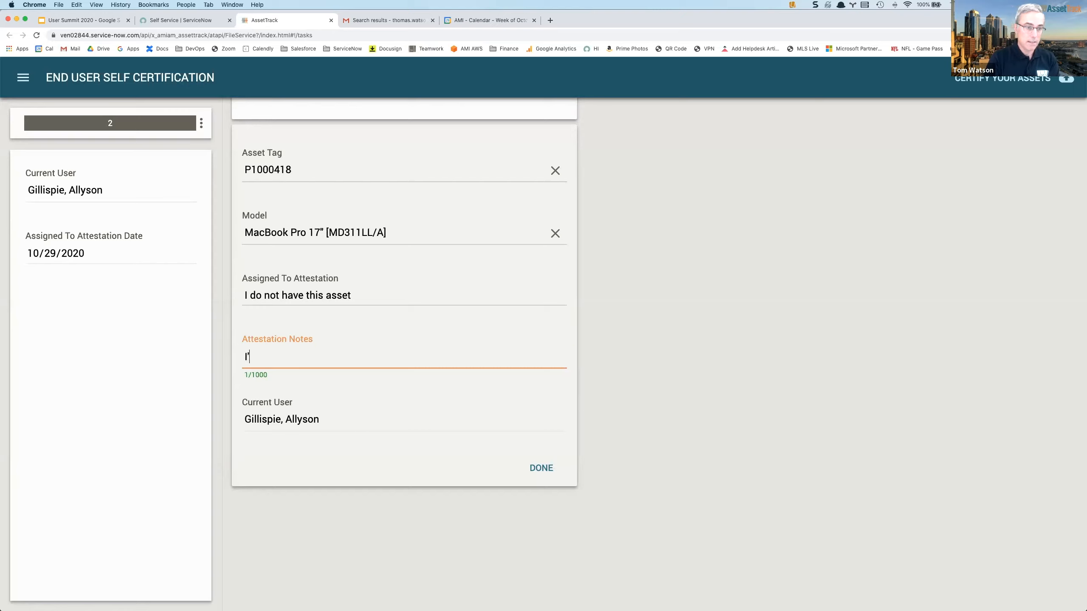
text(ve never had this asset)
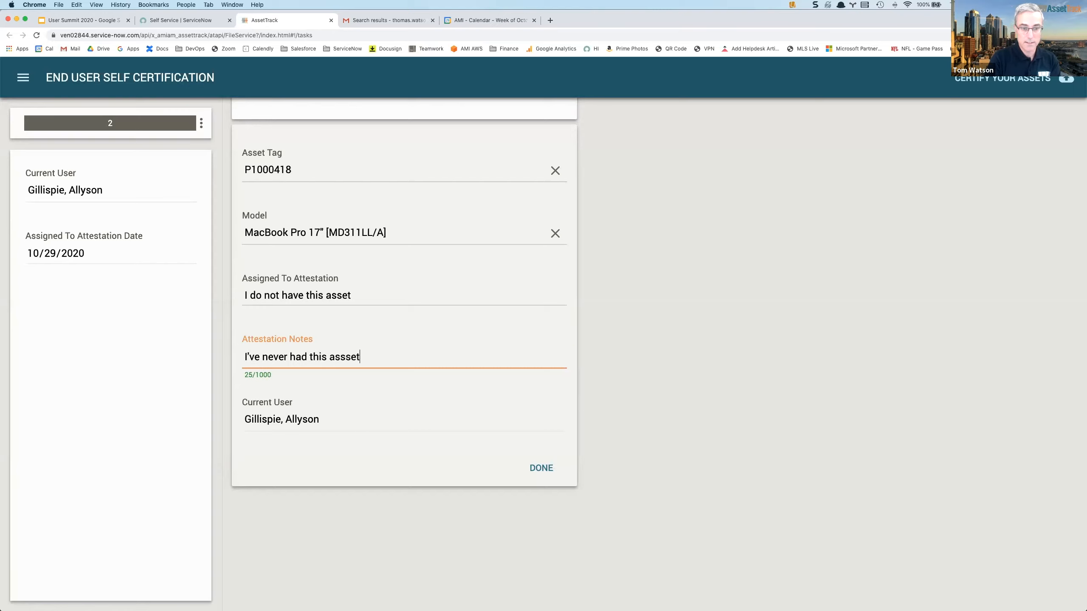
text( before. This is clearly a mistake!)
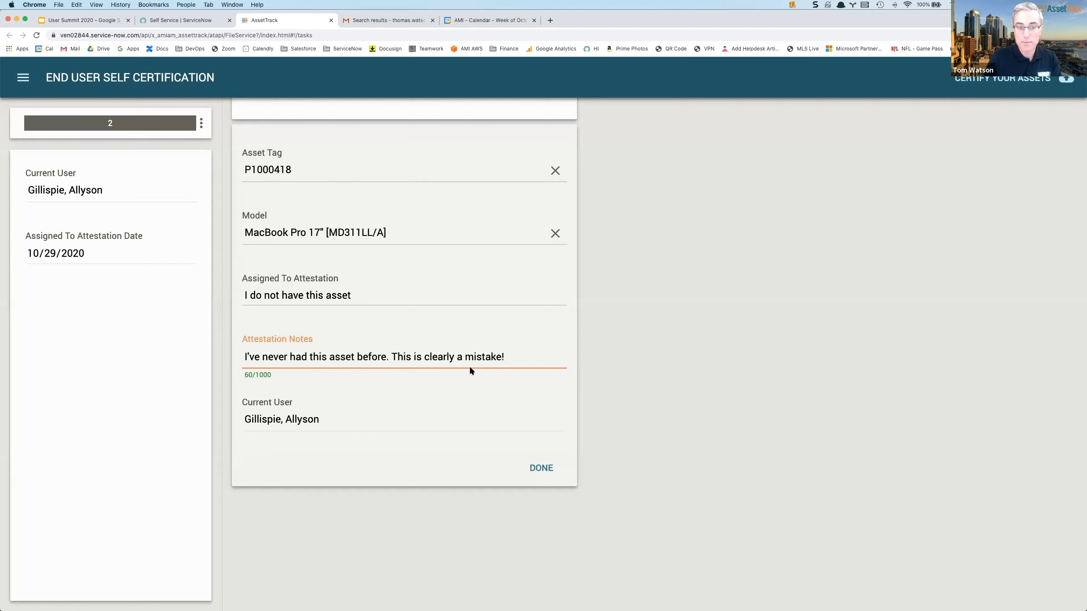
click(541, 468)
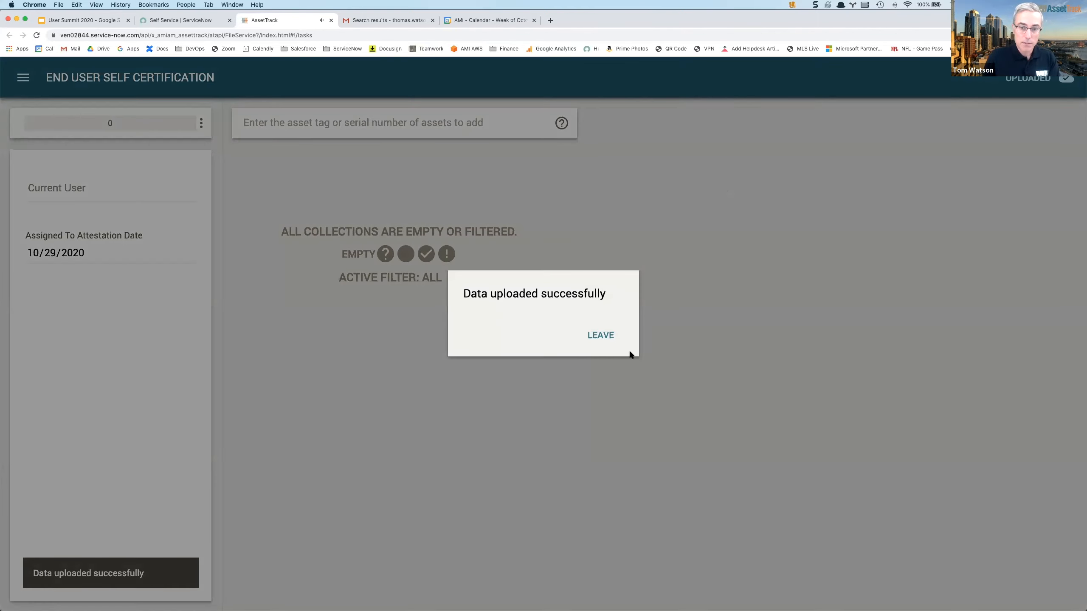
click(596, 342)
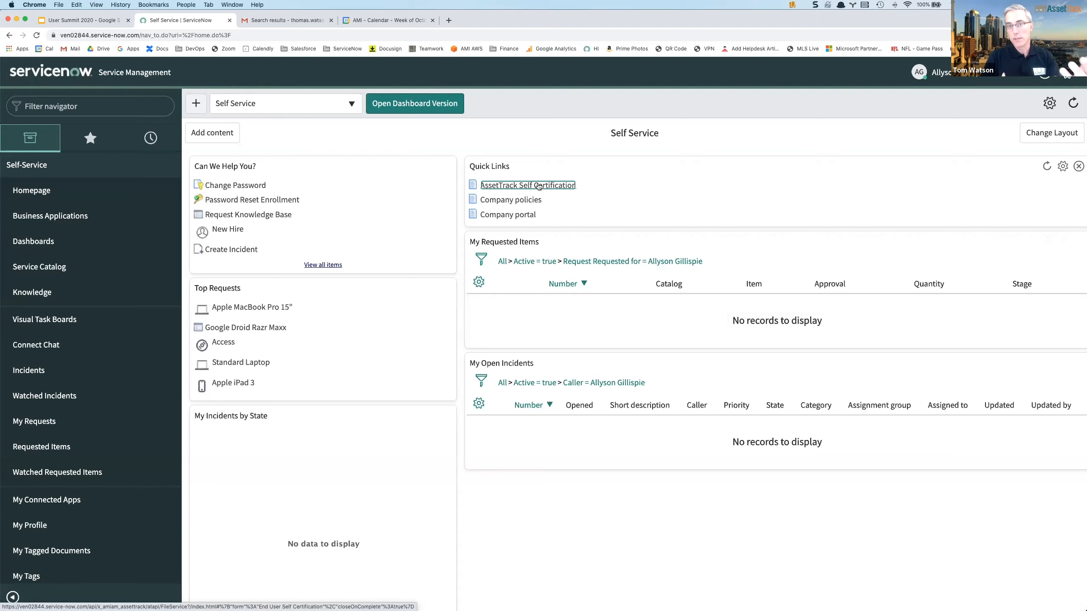
End the user impersonation and reopen the AssetTrack Dashboard as administrator.
click(942, 72)
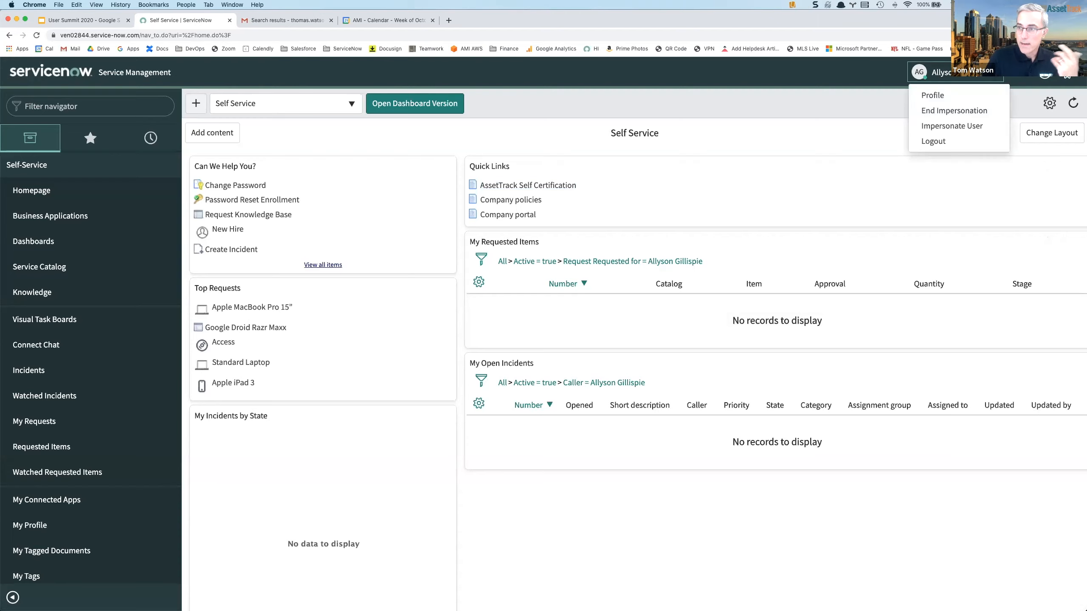
click(975, 109)
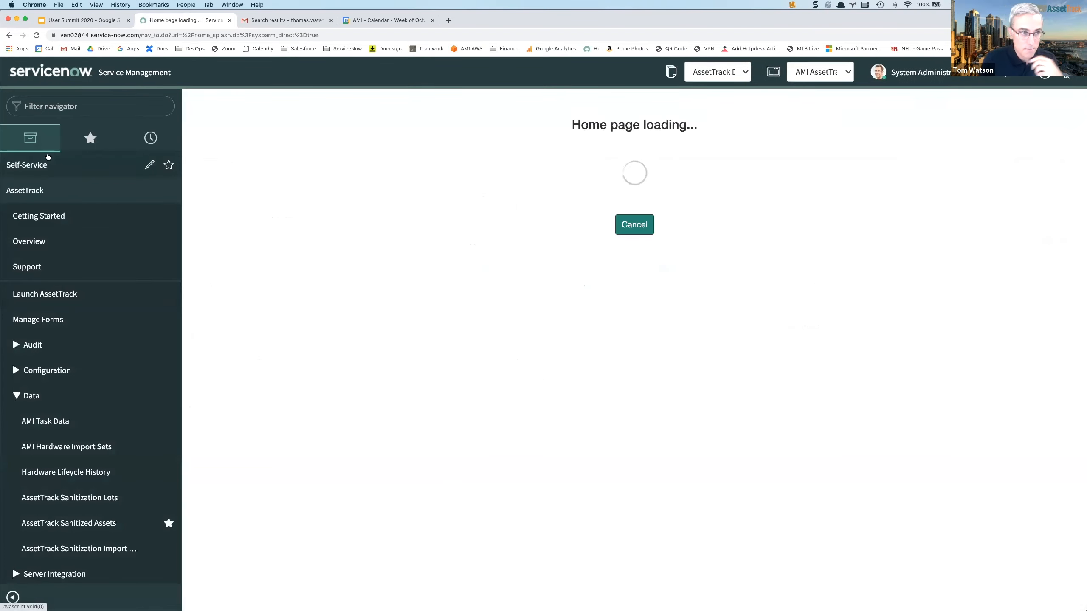
click(49, 246)
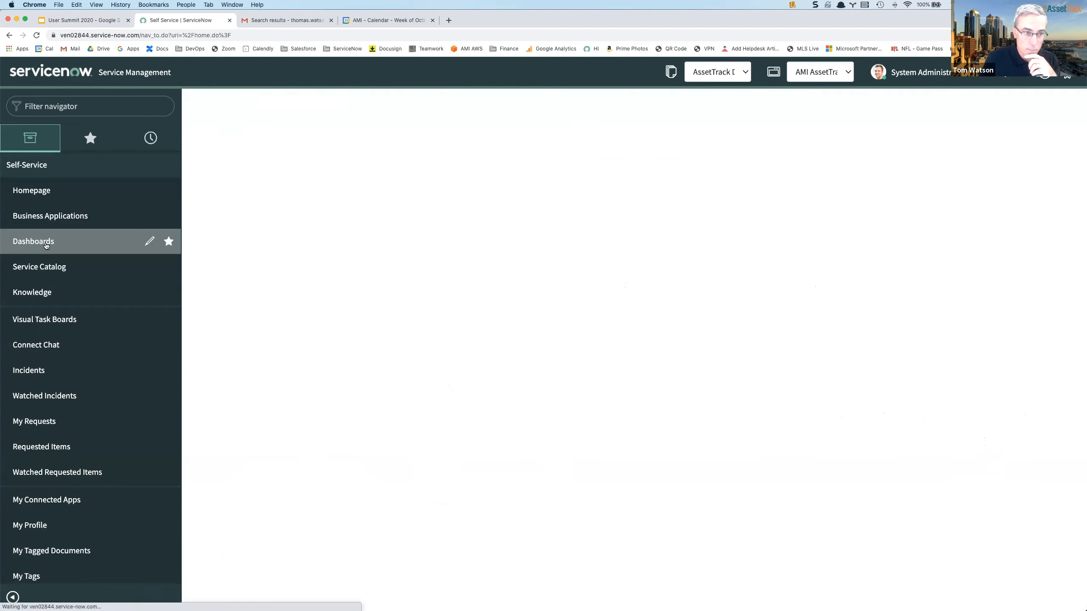
click(273, 235)
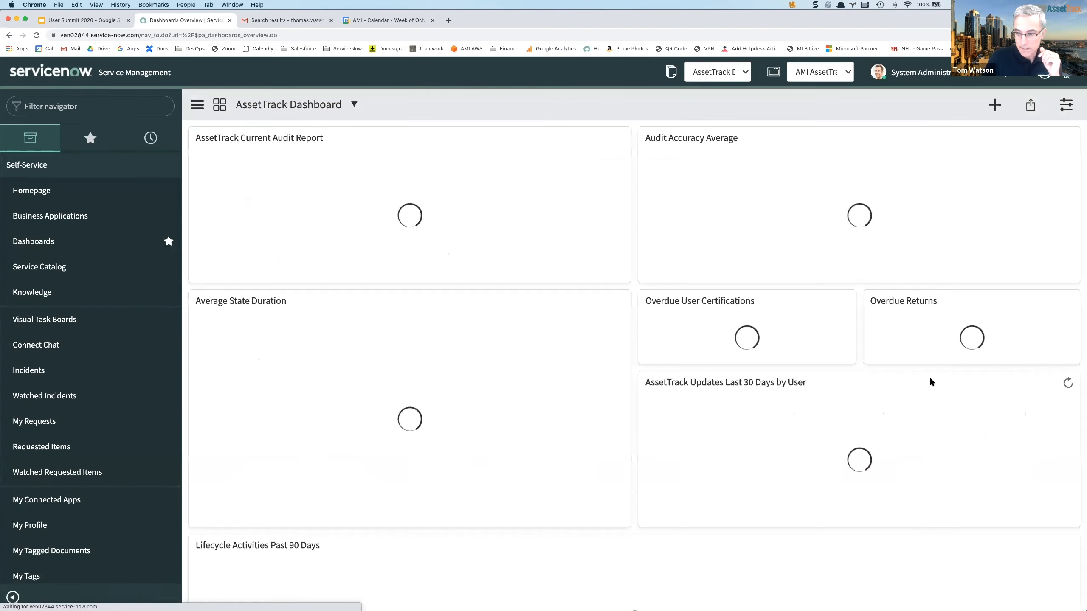